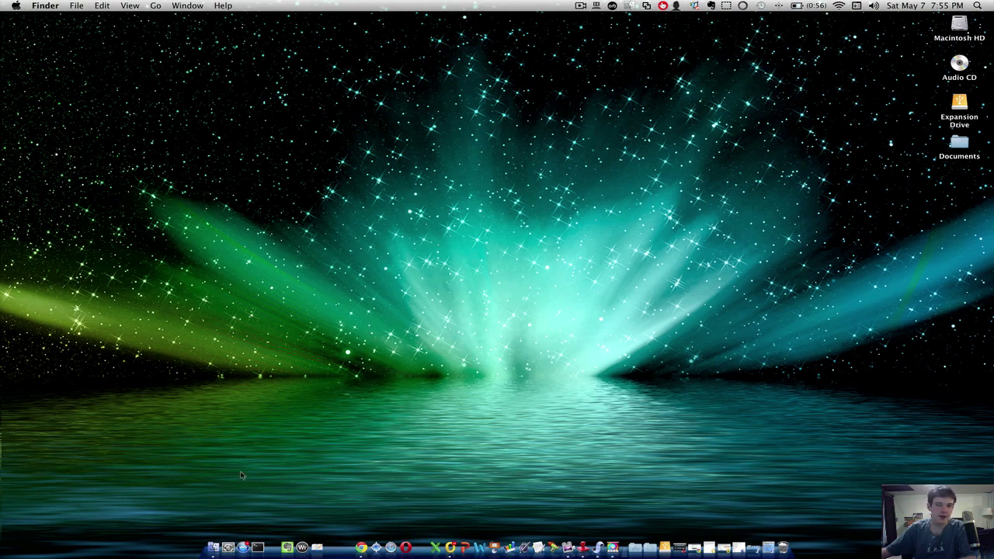
Switch to Google Chrome, view the YouTube comments inbox, and hide the browser windows.
click(359, 545)
click(122, 28)
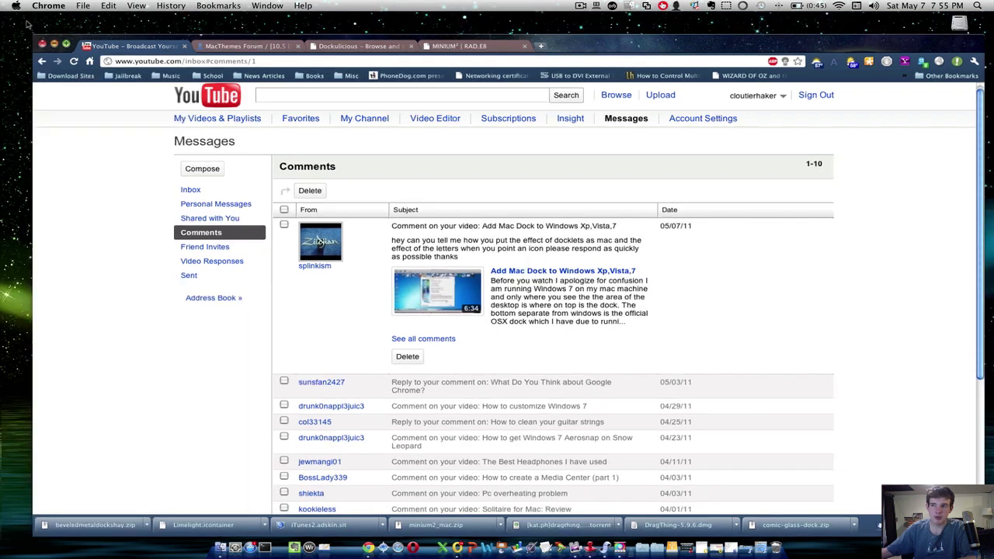
click(26, 23)
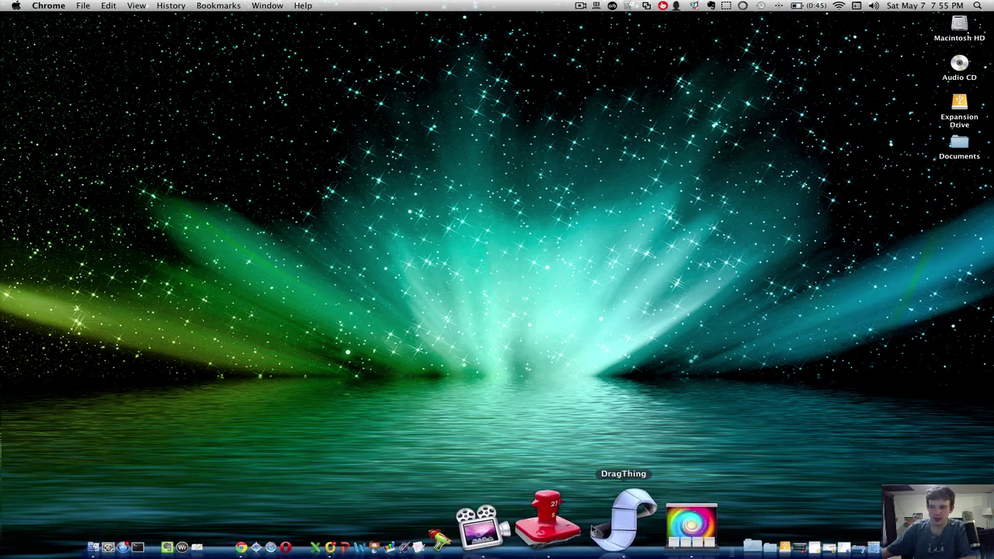
Open Dock Library and look through the installed dock themes.
click(595, 524)
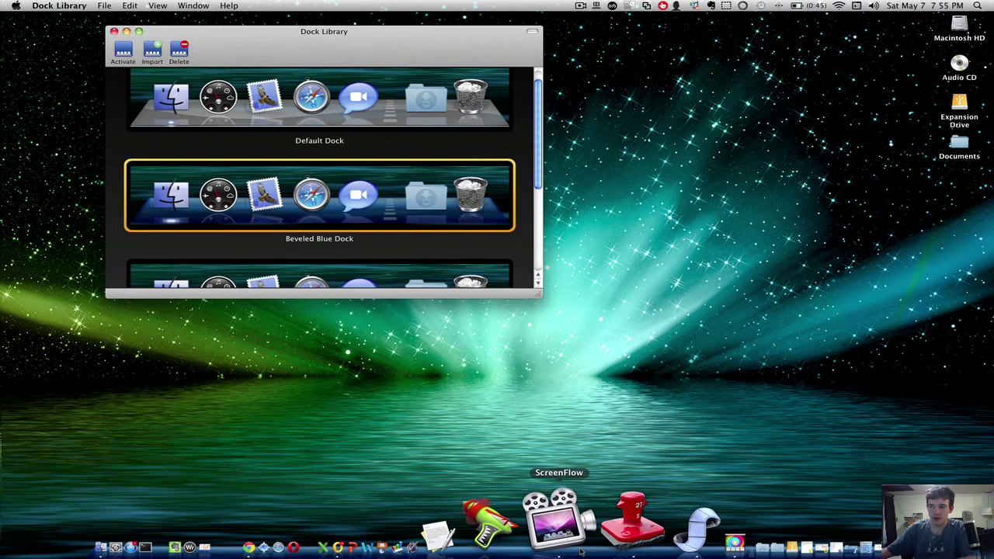
scroll(311, 279, down, 1)
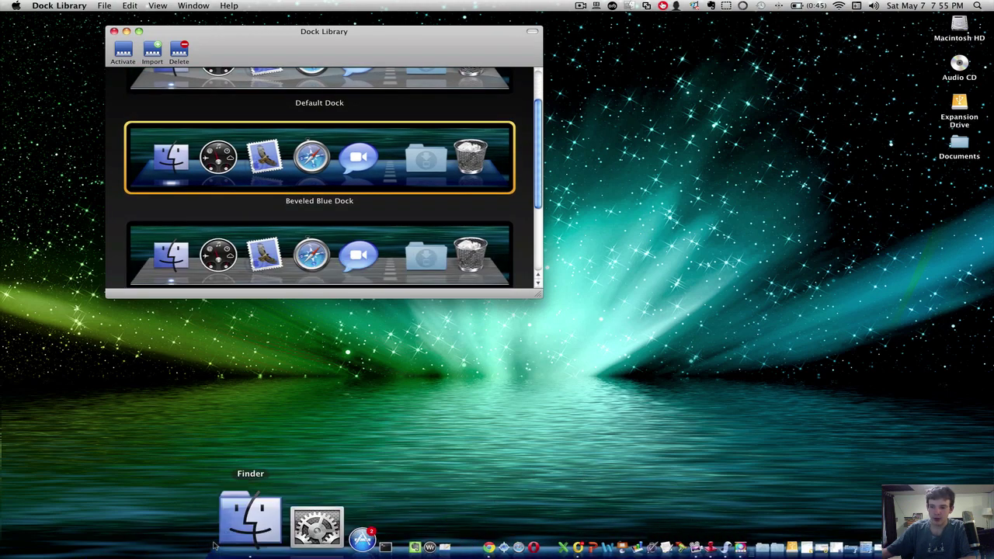
View the Docks folder in Documents using Finder, close its window, and review the docks listed in Dock Library.
click(217, 522)
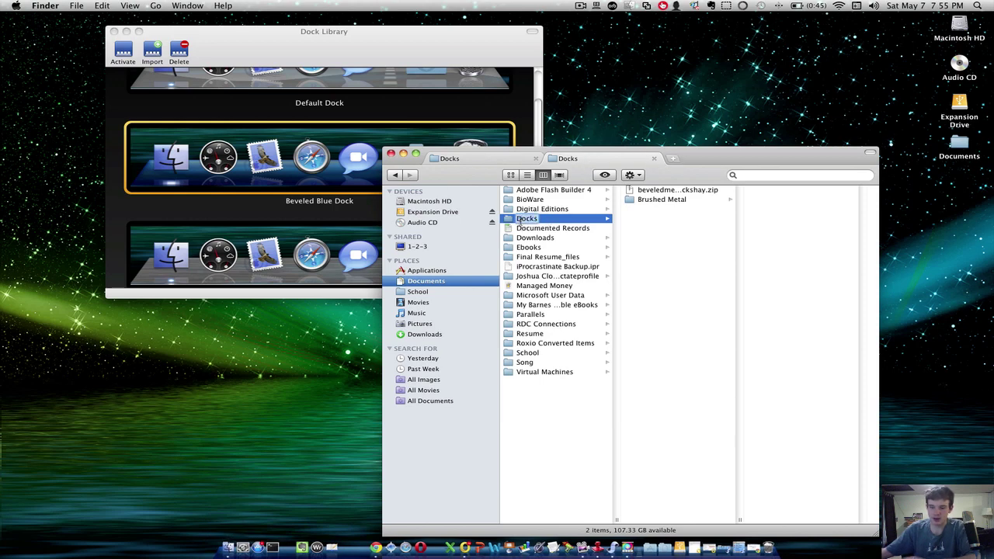
click(167, 403)
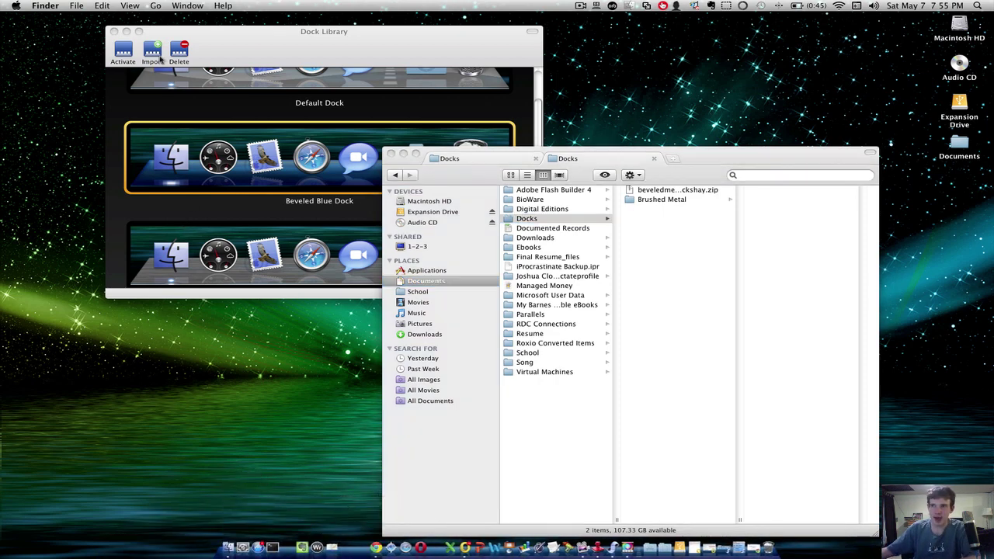
click(299, 48)
click(653, 159)
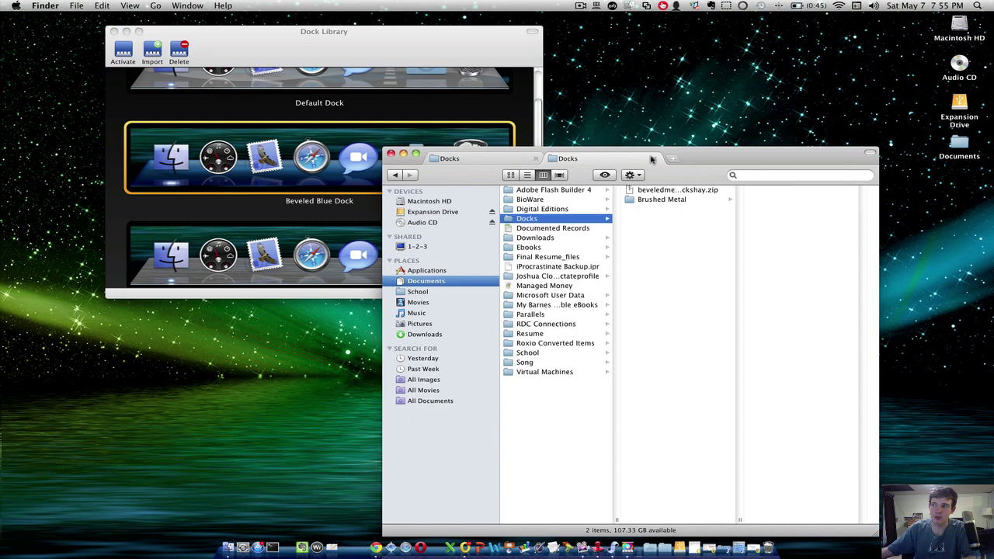
click(391, 153)
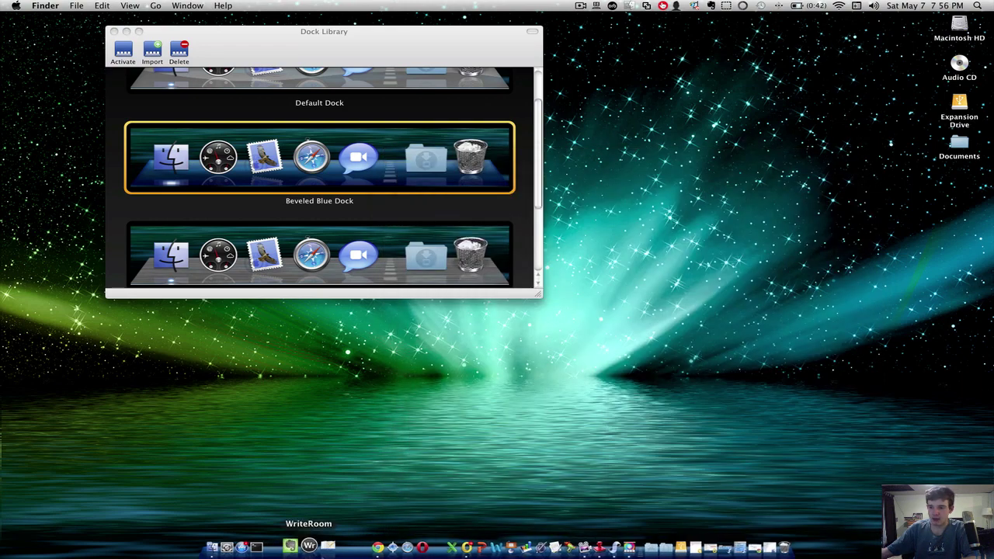
scroll(239, 186, up, 1)
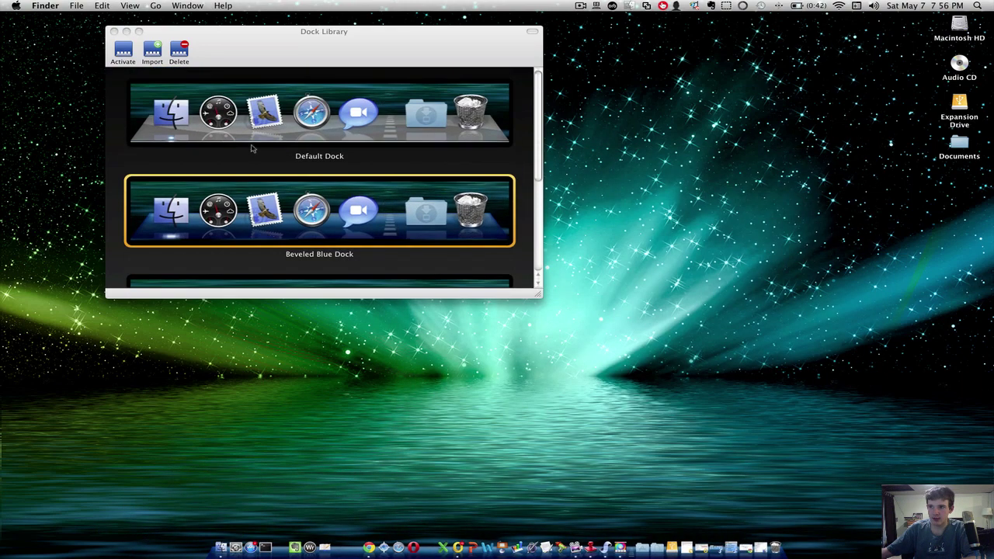
scroll(240, 186, down, 5)
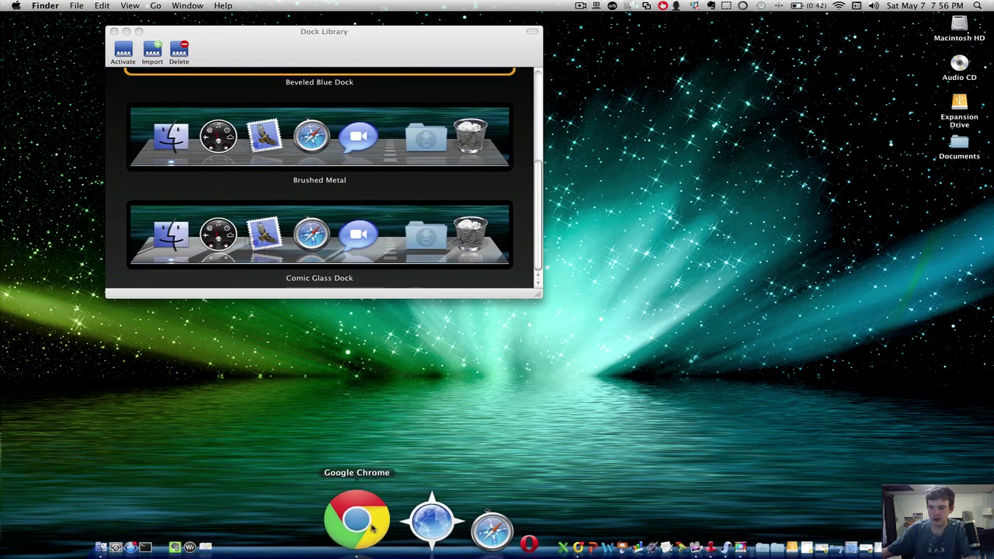
Switch to Google Chrome, bring up the Dockulicious site, and browse its listed docks down to the page links.
click(366, 520)
click(230, 26)
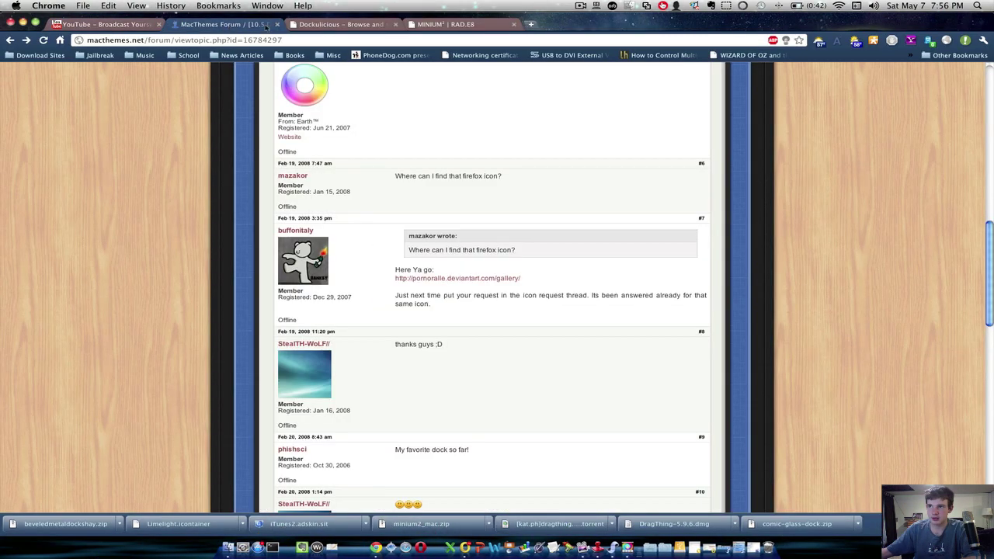
click(340, 24)
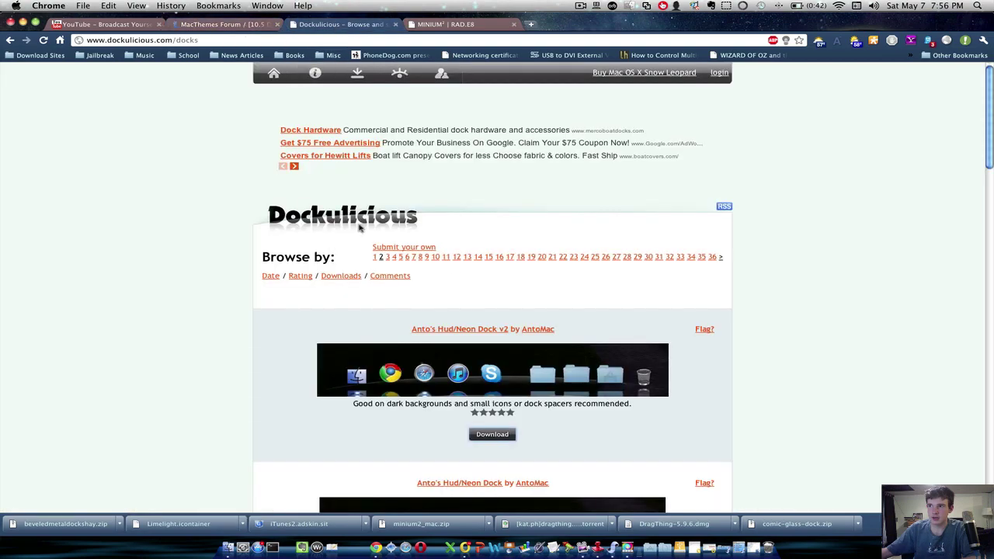
scroll(367, 237, down, 1)
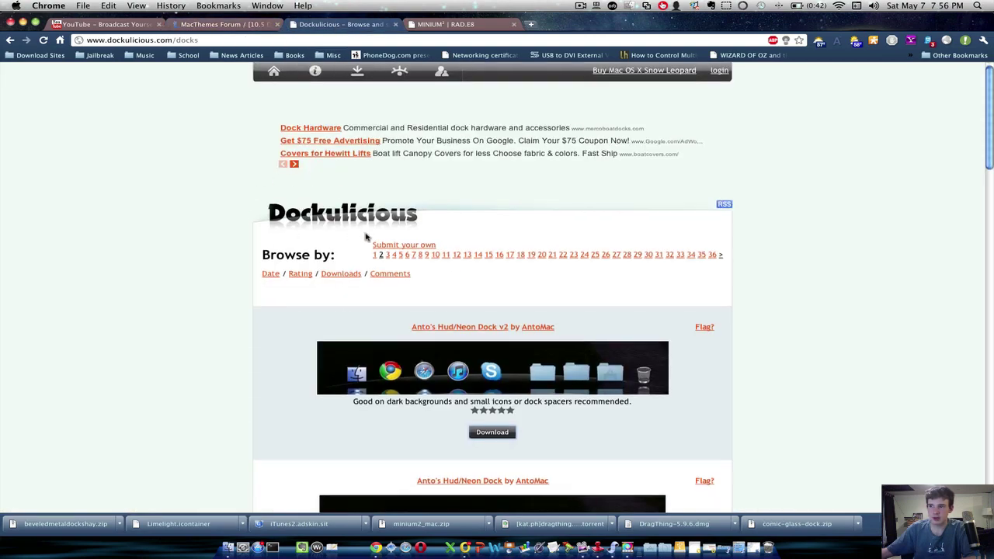
scroll(365, 279, down, 10)
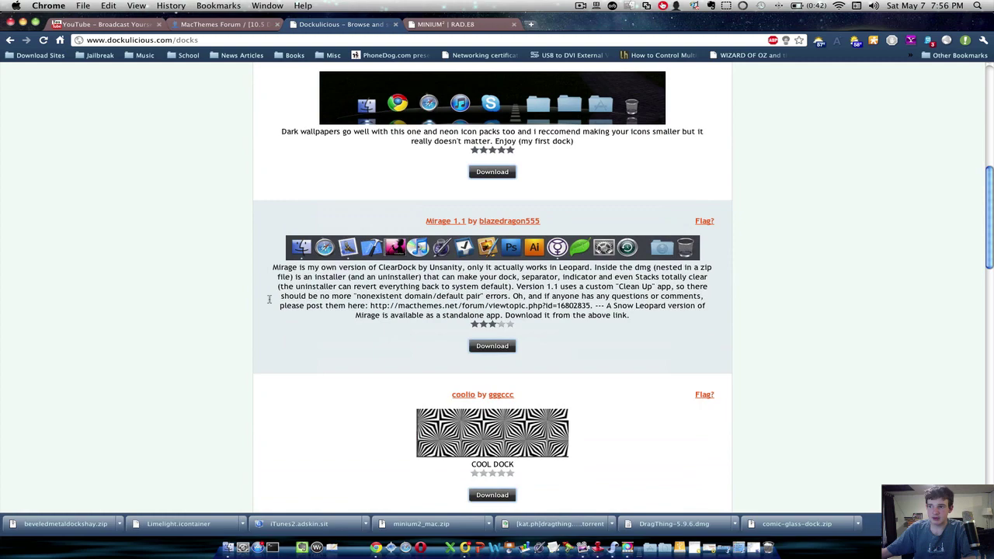
scroll(269, 299, down, 15)
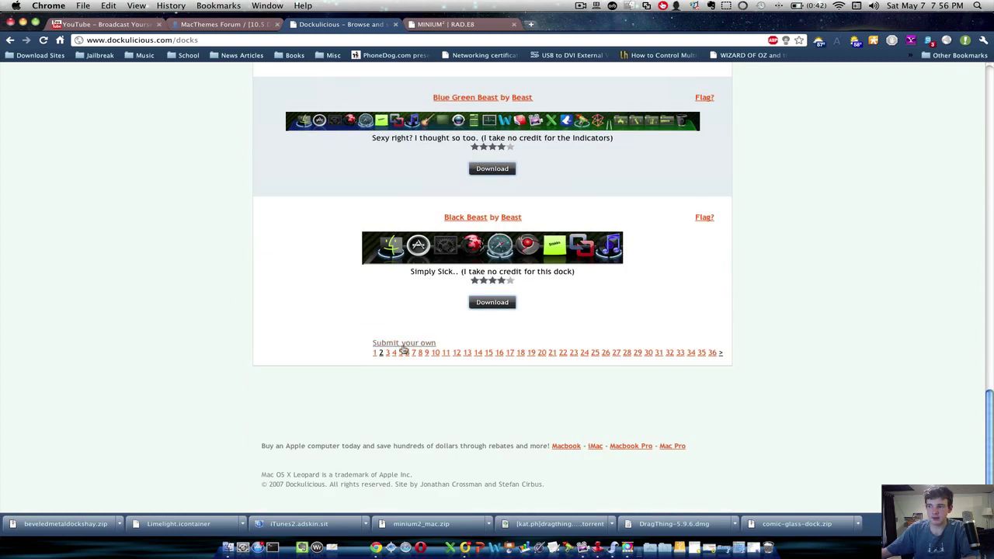
Go to page 11 of the Dockulicious listing and look through its docks.
click(447, 356)
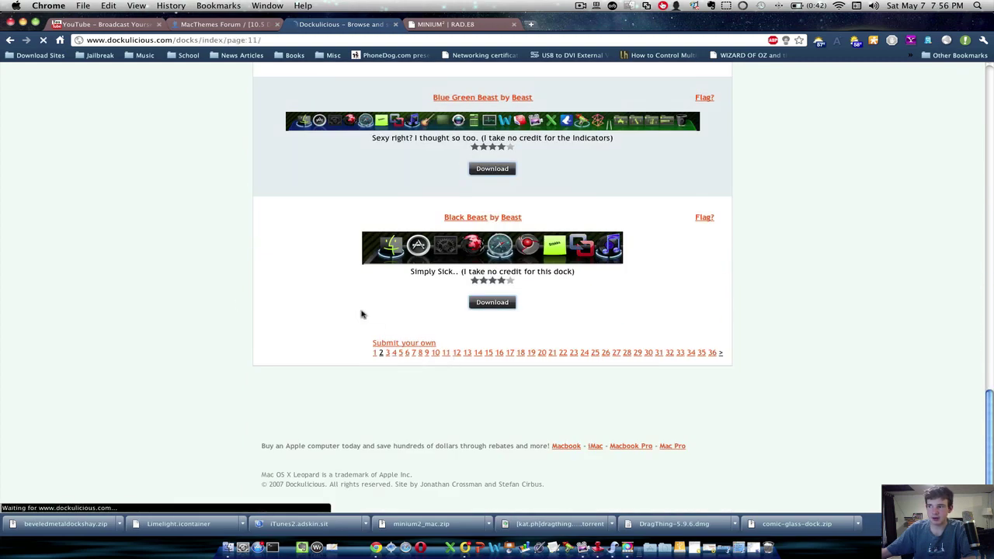
scroll(317, 278, down, 2)
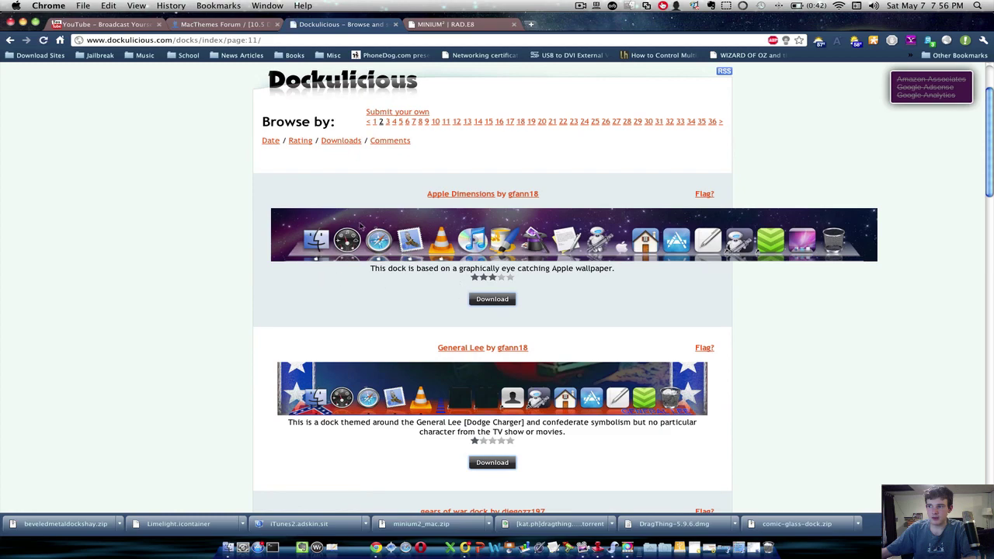
scroll(361, 225, down, 10)
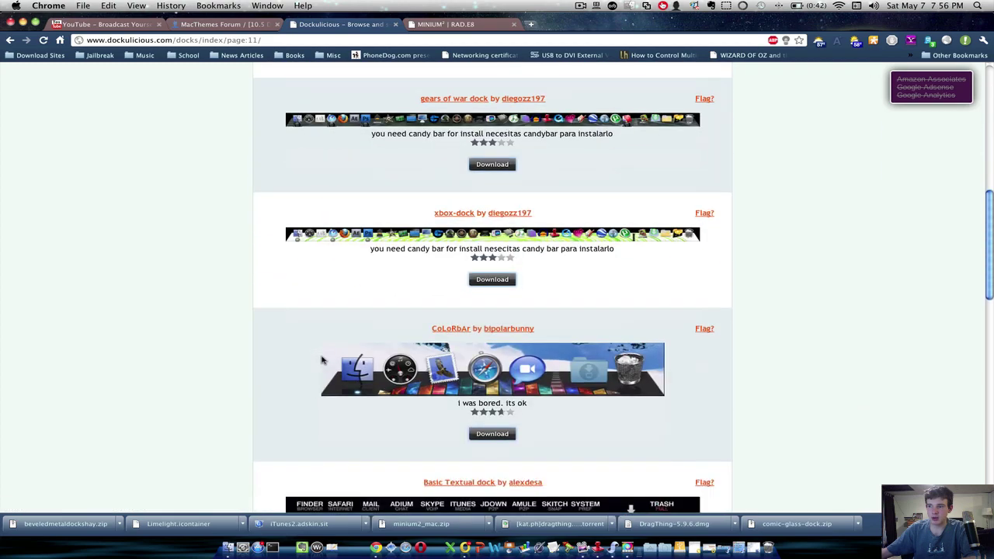
scroll(322, 359, down, 15)
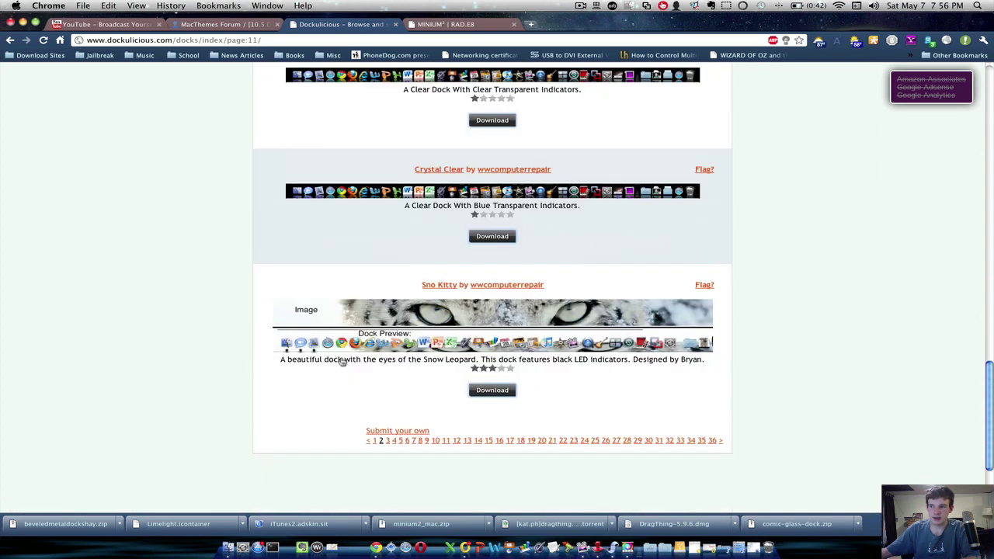
Open page 18 of the Dockulicious listing and examine the docks offered there.
click(521, 440)
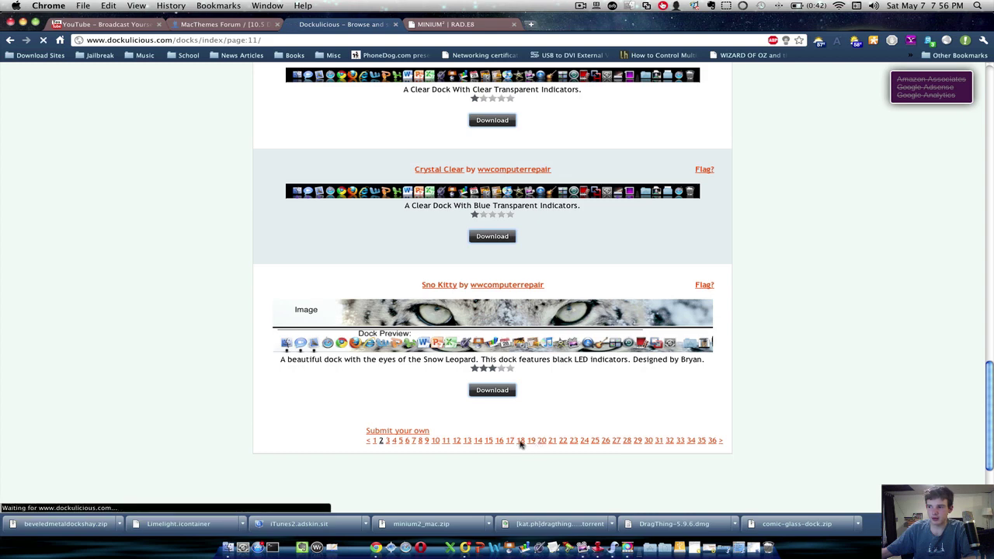
scroll(318, 268, down, 5)
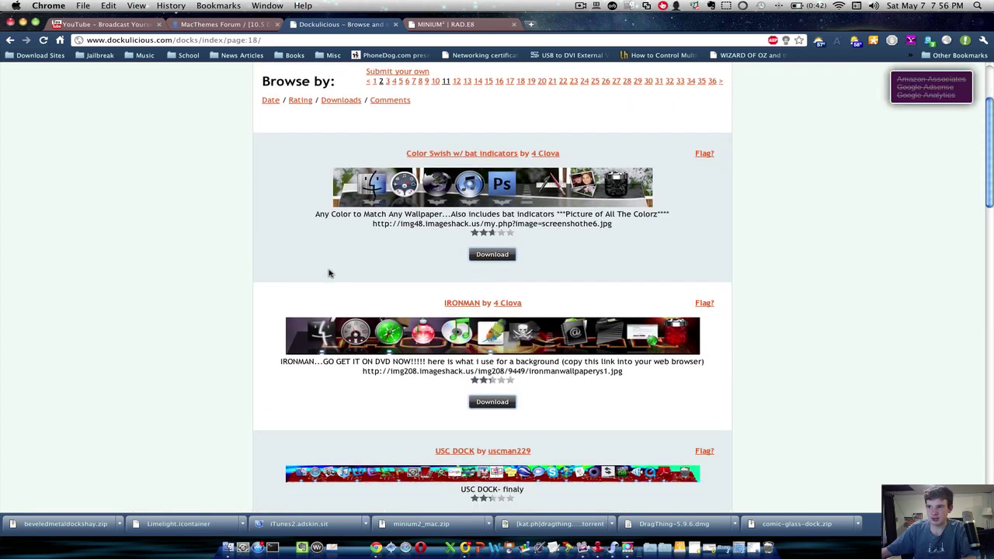
scroll(359, 396, down, 10)
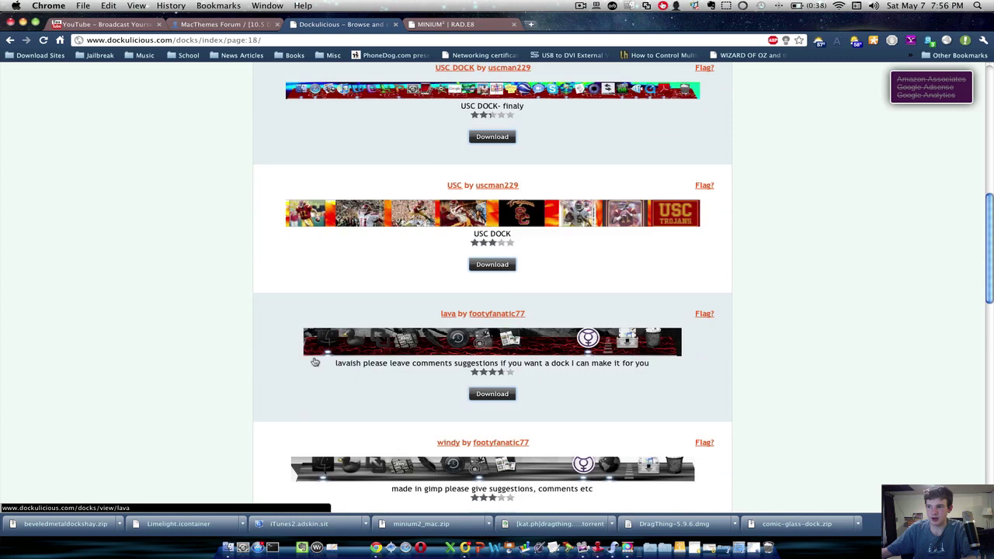
scroll(359, 396, down, 7)
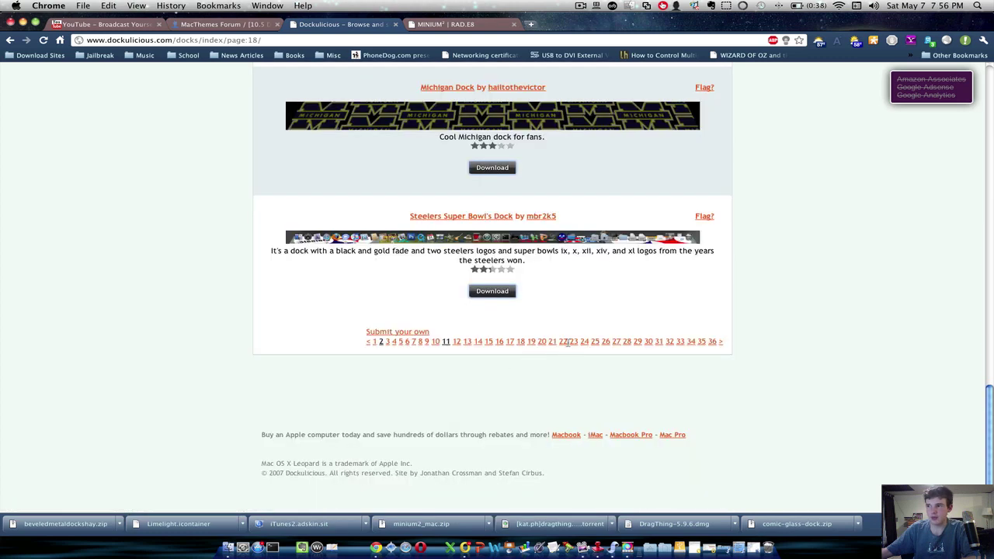
Go to page 19 of the Dockulicious listing and download the matrix dock.
click(532, 342)
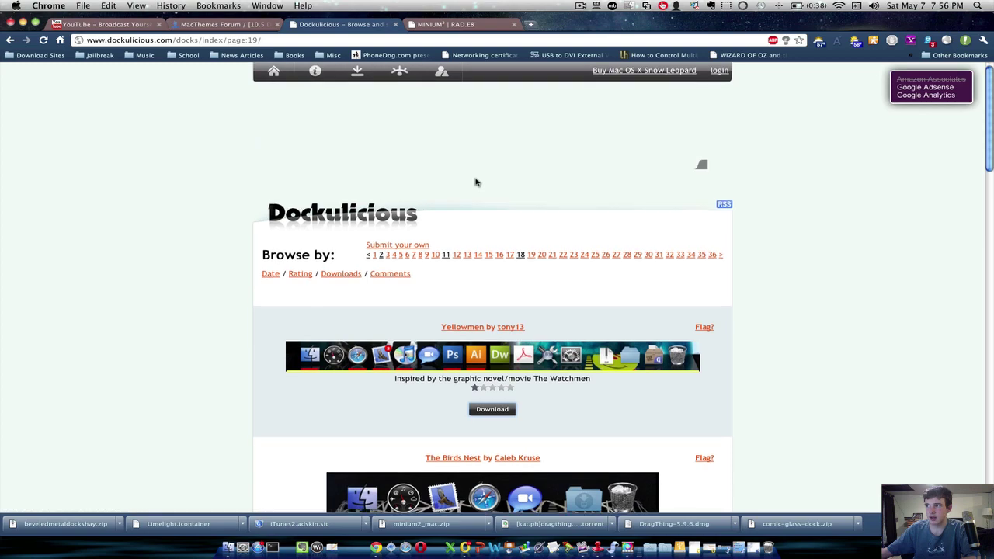
scroll(476, 181, down, 10)
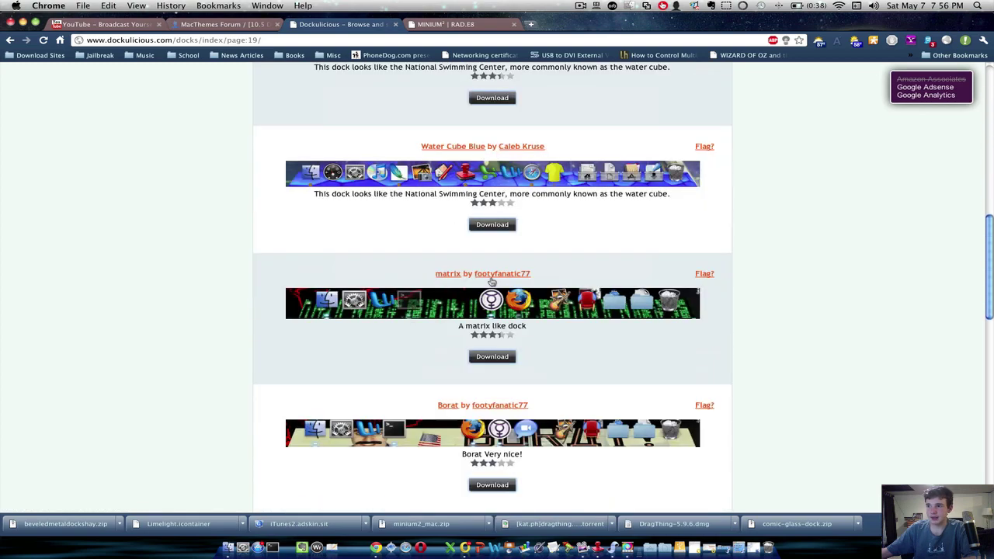
scroll(407, 249, down, 2)
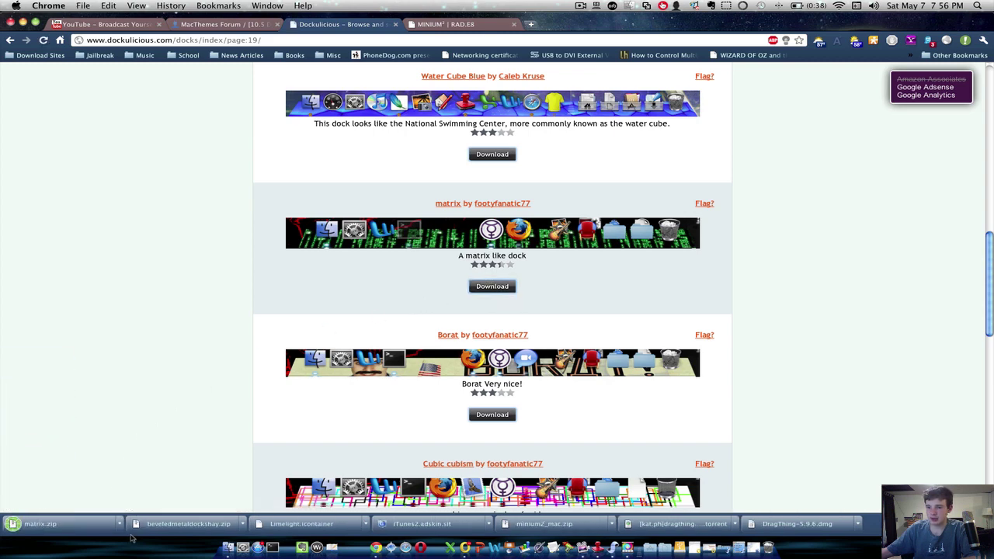
Show the downloaded matrix.zip in Finder and move it to the Documents folder.
click(120, 524)
click(163, 508)
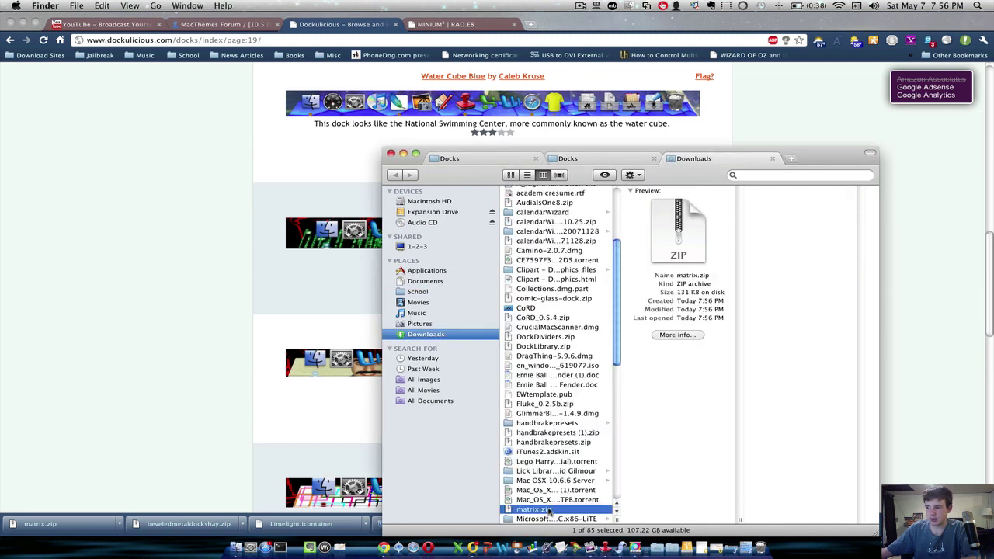
mouse_move(435, 276)
mouse_down()
mouse_move(426, 301)
mouse_move(406, 288)
mouse_move(425, 283)
mouse_up()
click(549, 229)
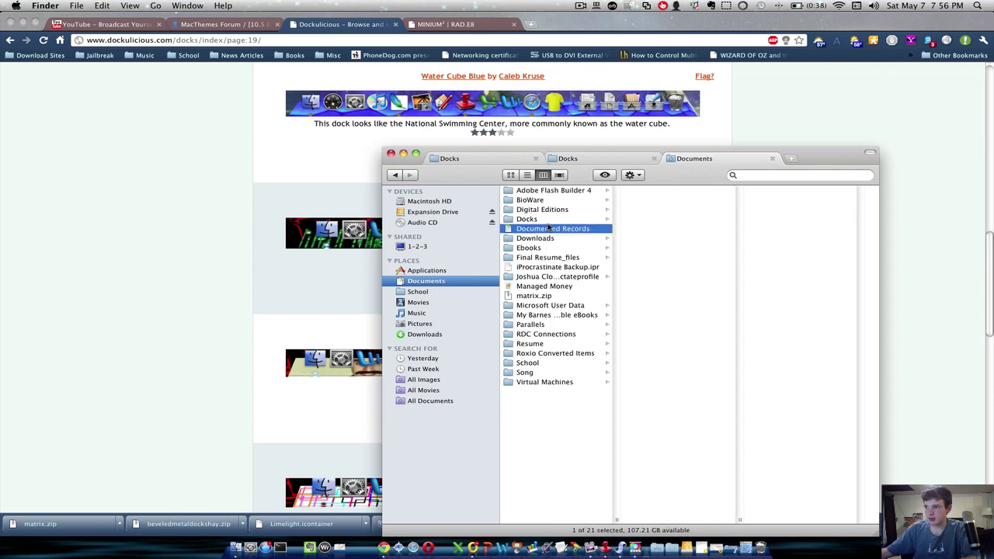
Add the Docks folder to the Finder sidebar, put matrix.zip into it, and select the archive there.
click(545, 278)
mouse_move(521, 295)
mouse_down()
mouse_move(516, 226)
mouse_move(584, 223)
mouse_move(426, 272)
mouse_move(445, 301)
mouse_up()
click(639, 203)
click(426, 302)
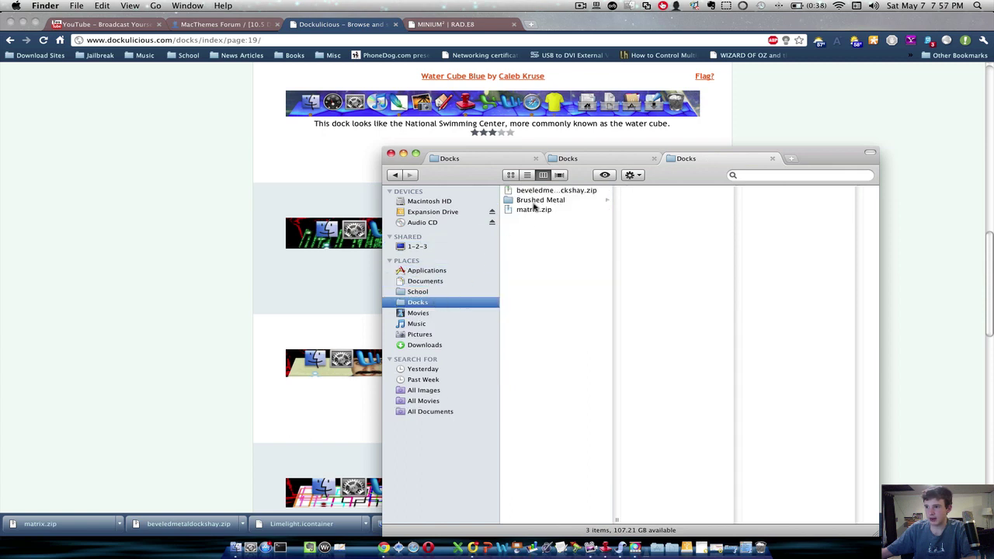
click(536, 199)
click(535, 209)
Switch to Dock Library and import matrix.zip from the Docks folder.
key(super+h)
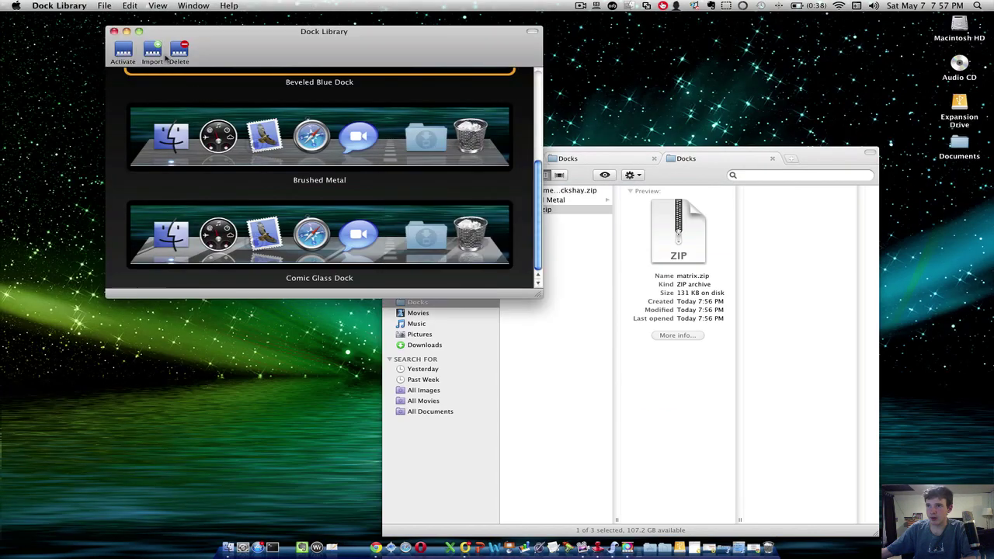
click(152, 51)
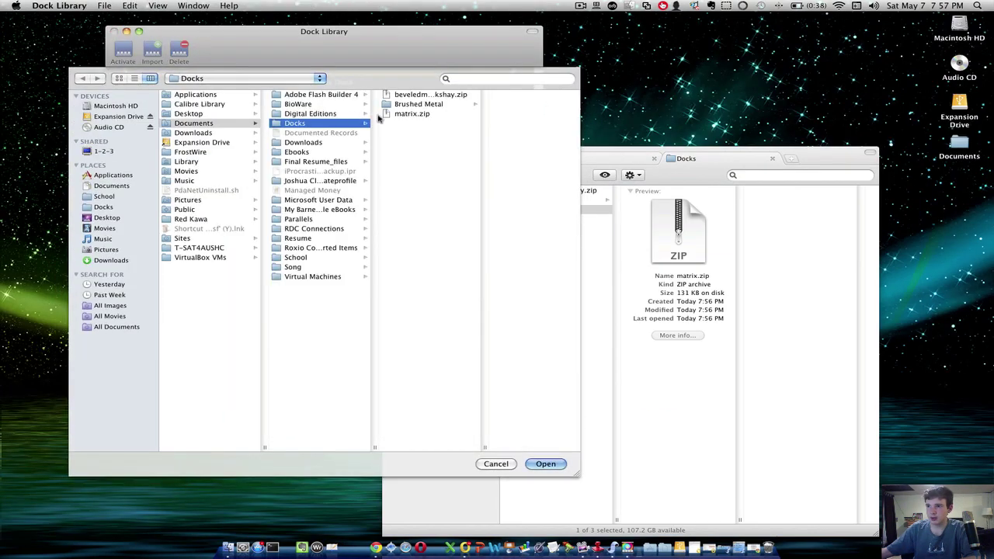
click(412, 114)
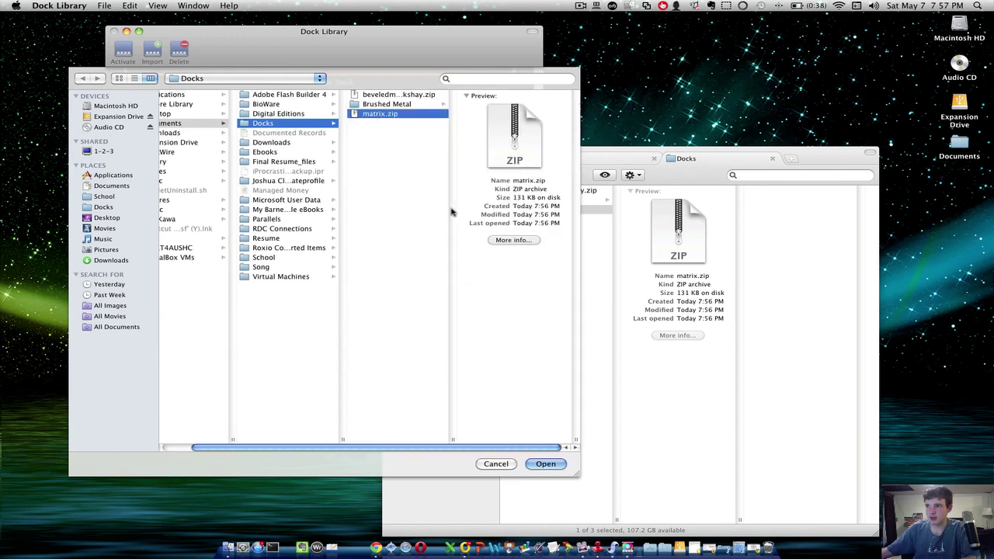
key(Return)
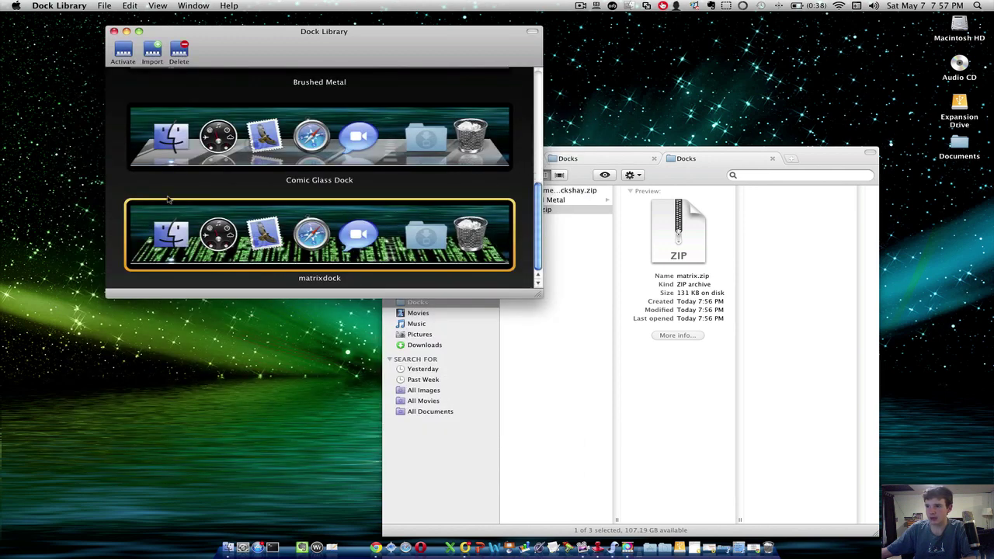
Activate matrixdock as the current dock and hide the Chrome window.
click(115, 60)
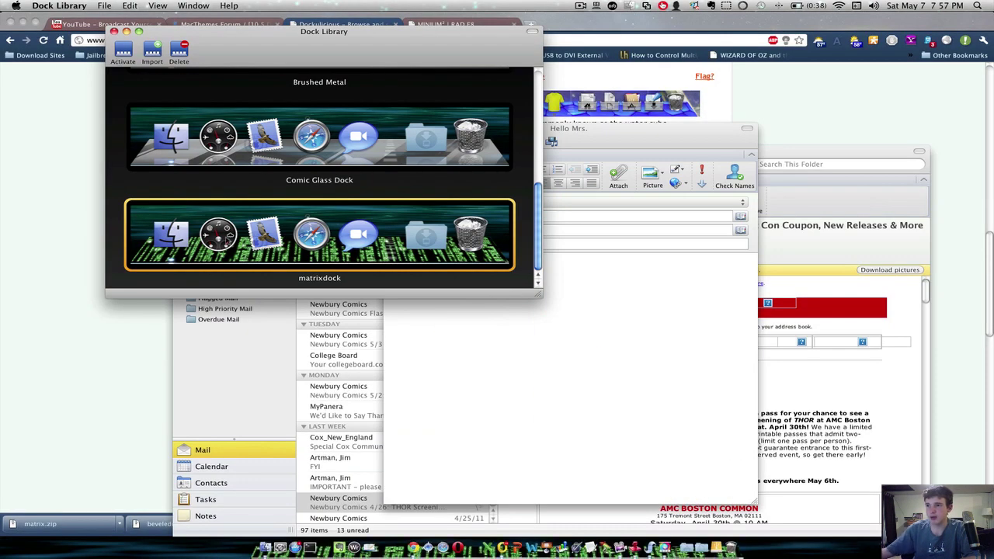
click(647, 88)
click(23, 21)
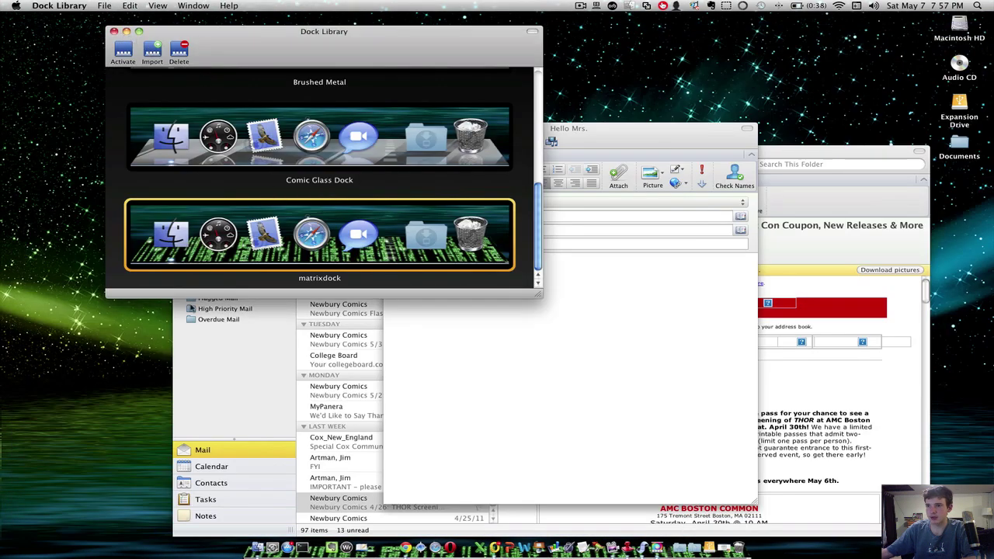
Close the Outlook inbox window, and minimize the Dock Library window and the open message draft.
click(193, 310)
key(super+w)
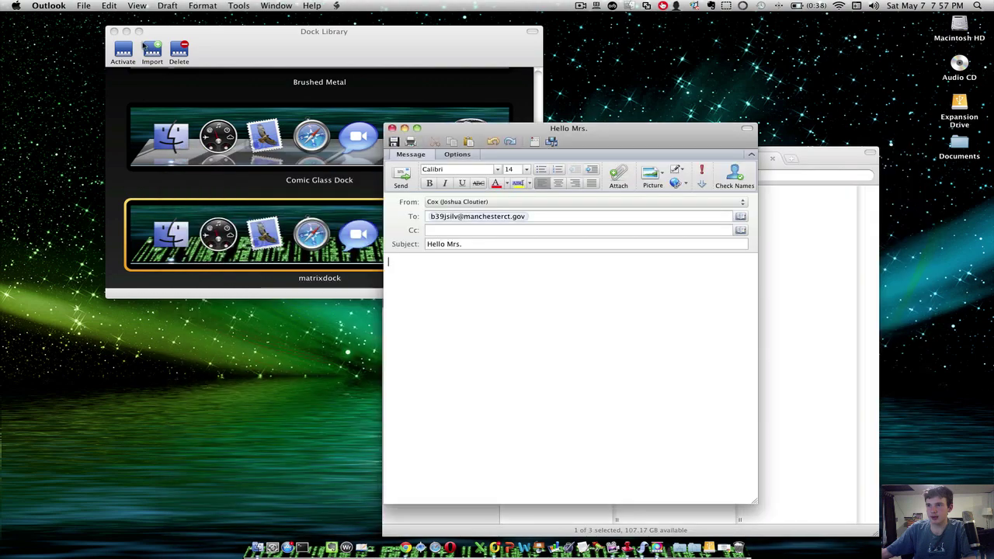
click(123, 25)
click(127, 31)
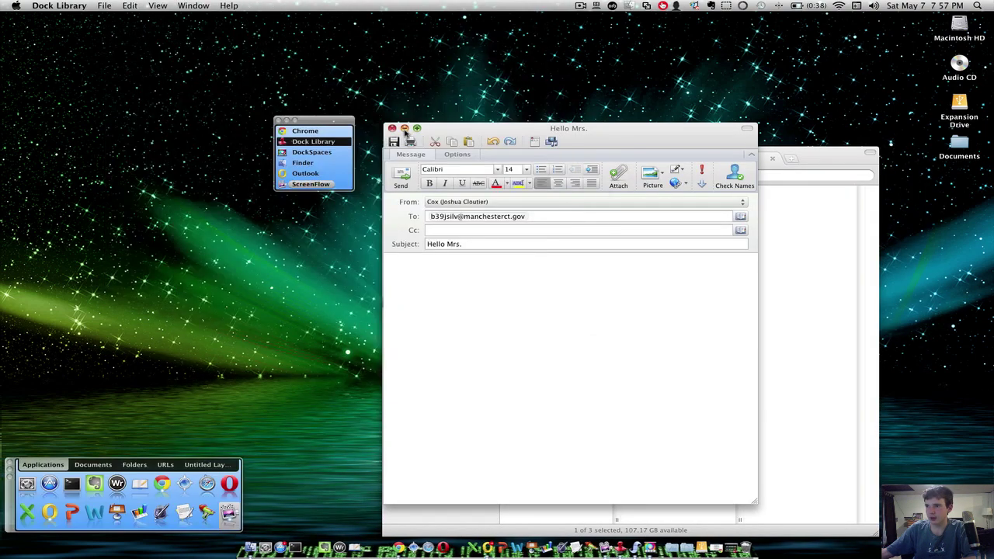
click(404, 129)
Dismiss both DragThing palettes and minimize the Docks Finder window to show the dock on an empty desktop.
click(293, 120)
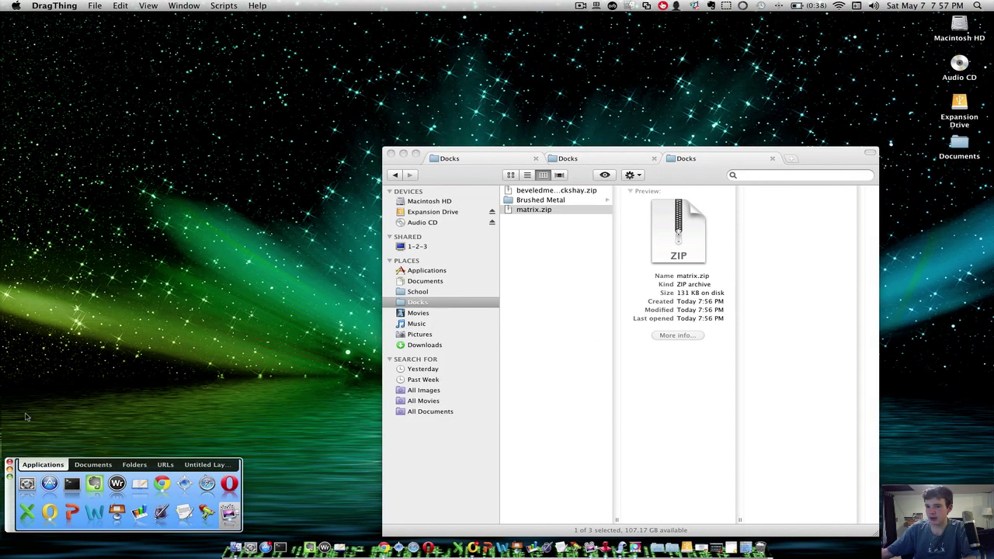
click(9, 463)
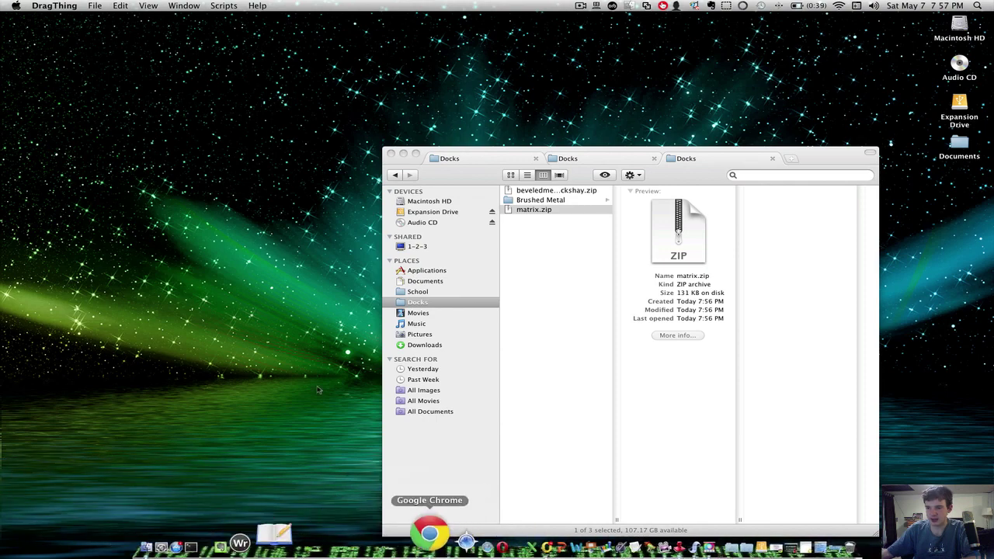
click(404, 153)
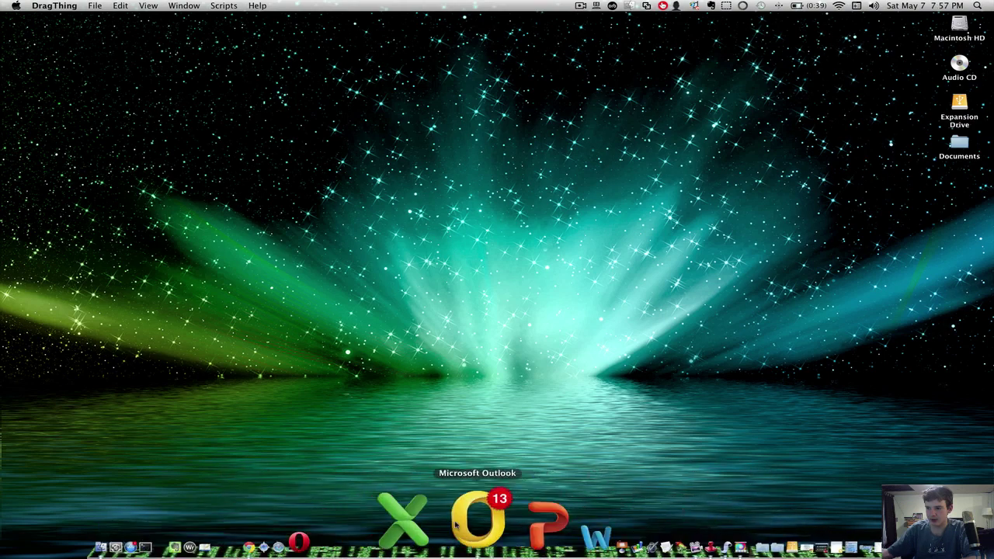
click(265, 533)
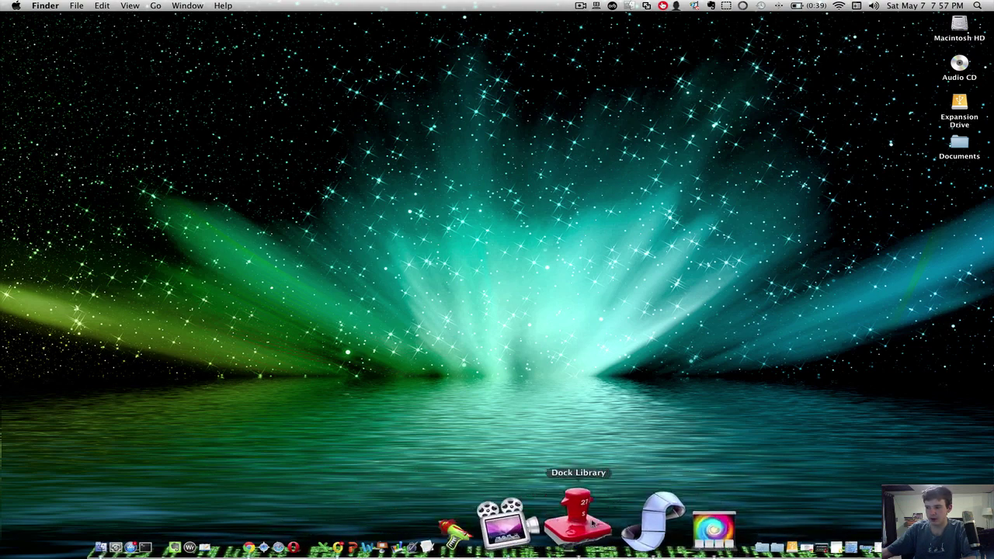
Reopen Dock Library and activate Beveled Blue Dock as the current dock.
click(611, 512)
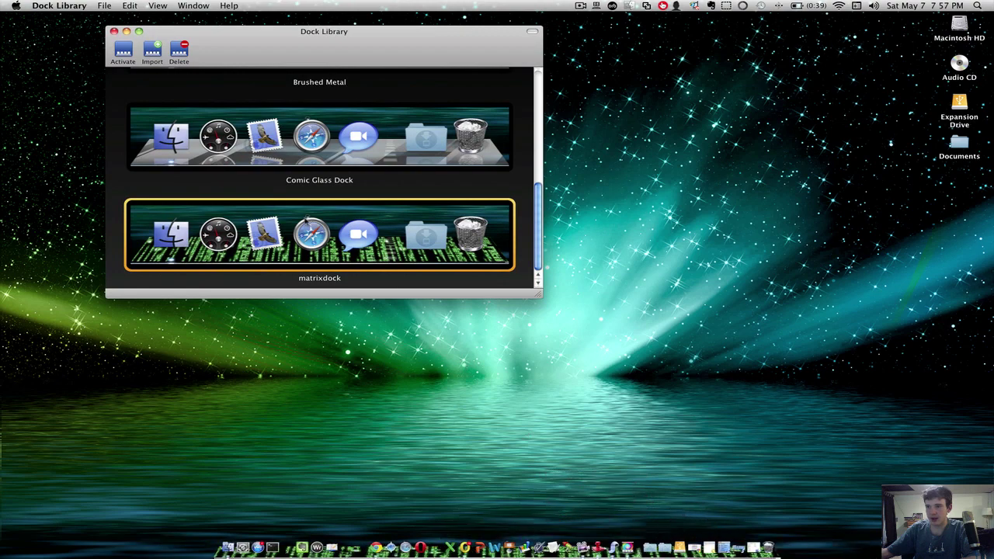
scroll(307, 221, up, 10)
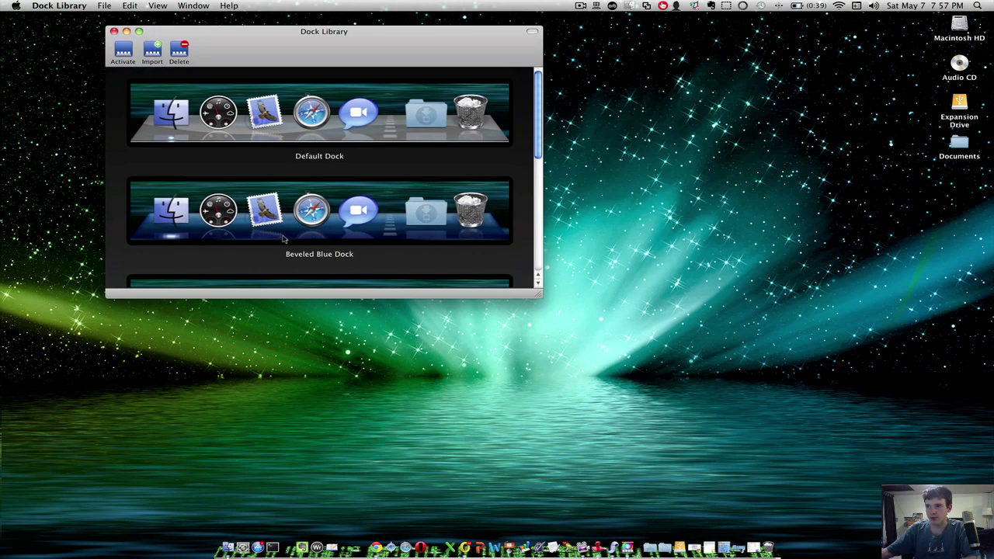
scroll(284, 238, down, 5)
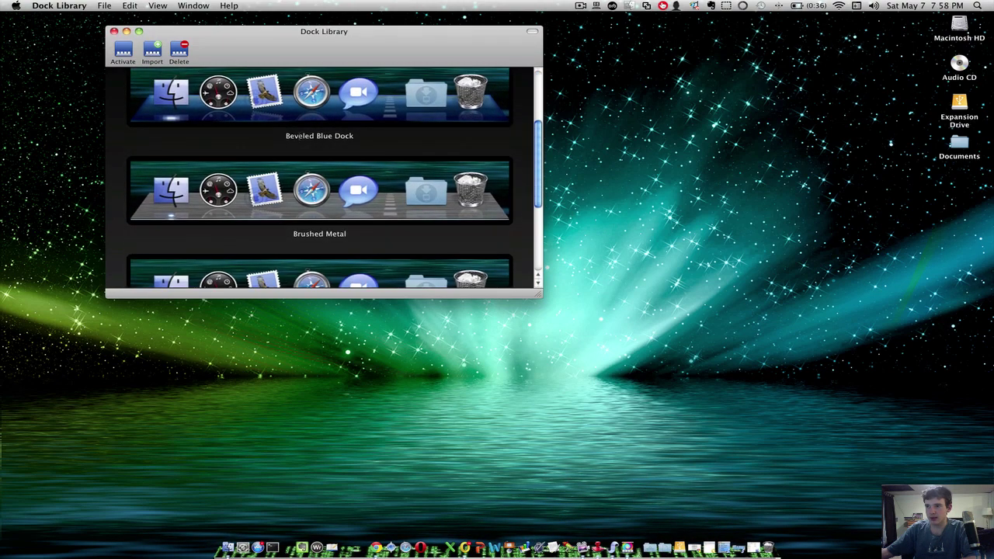
click(285, 132)
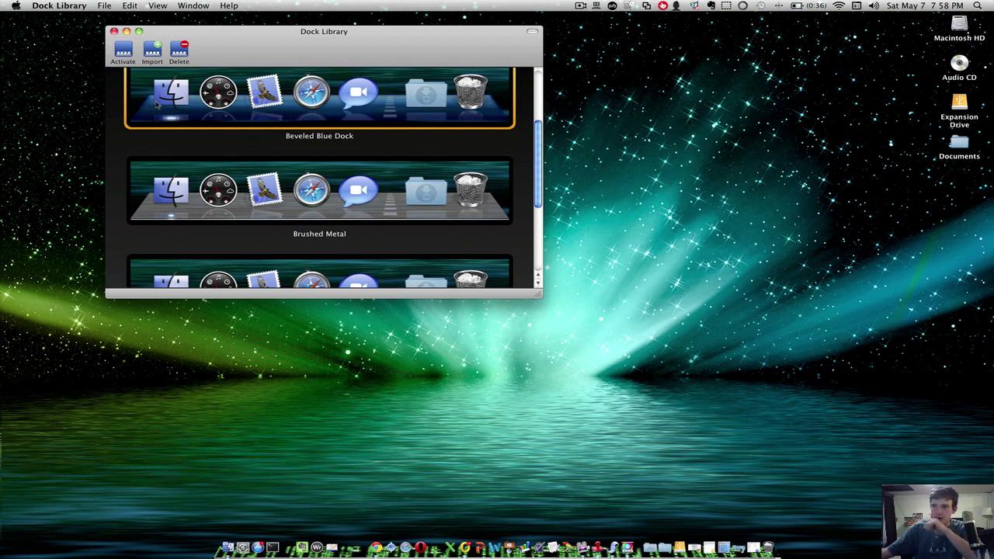
click(122, 52)
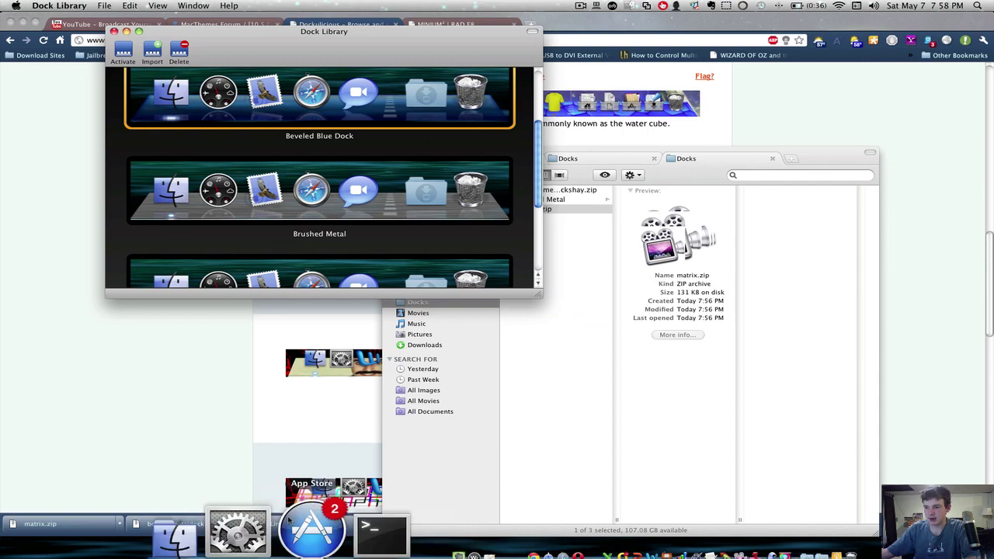
Switch to Chrome and browse the dock themes on pages 19 and 12 of Dockulicious.
click(39, 166)
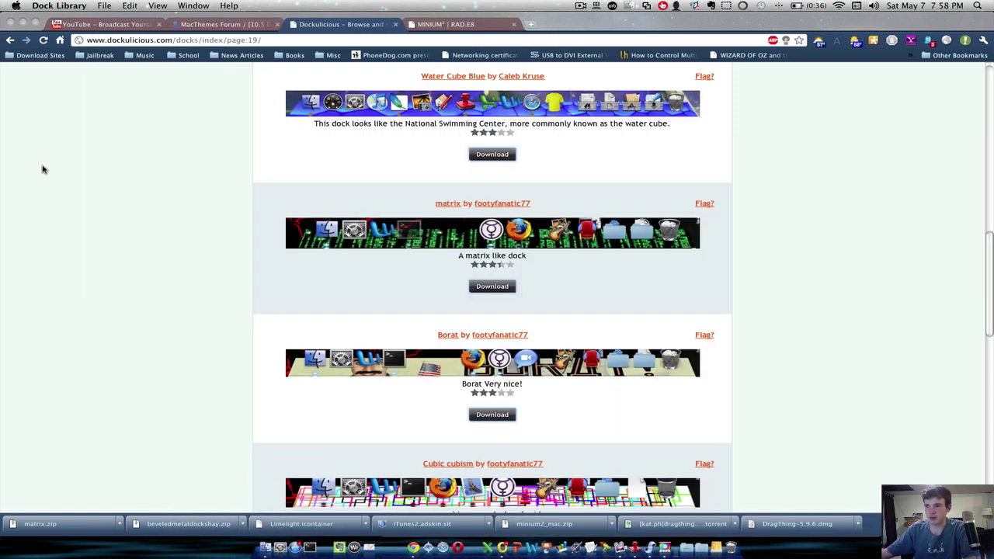
scroll(402, 304, down, 8)
scroll(388, 301, up, 4)
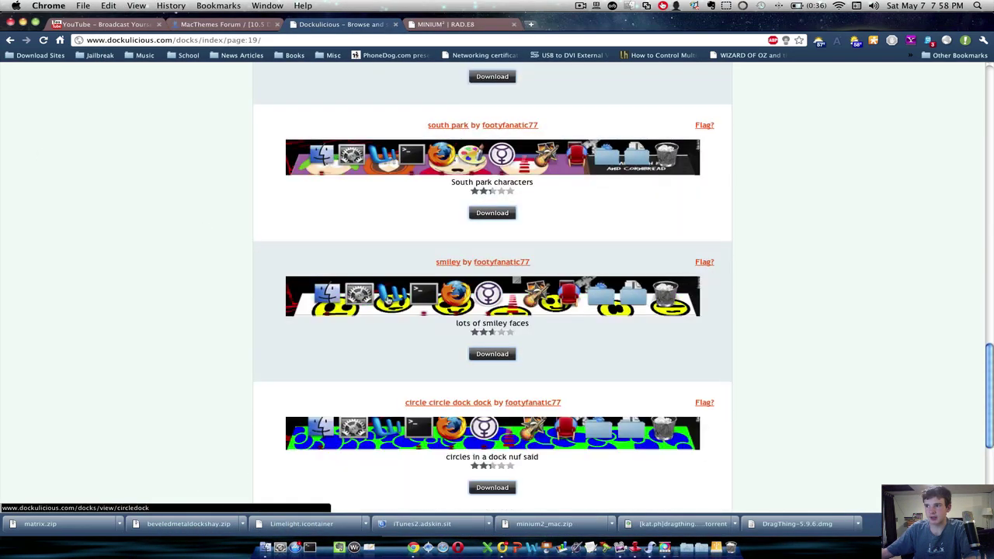
scroll(474, 319, down, 4)
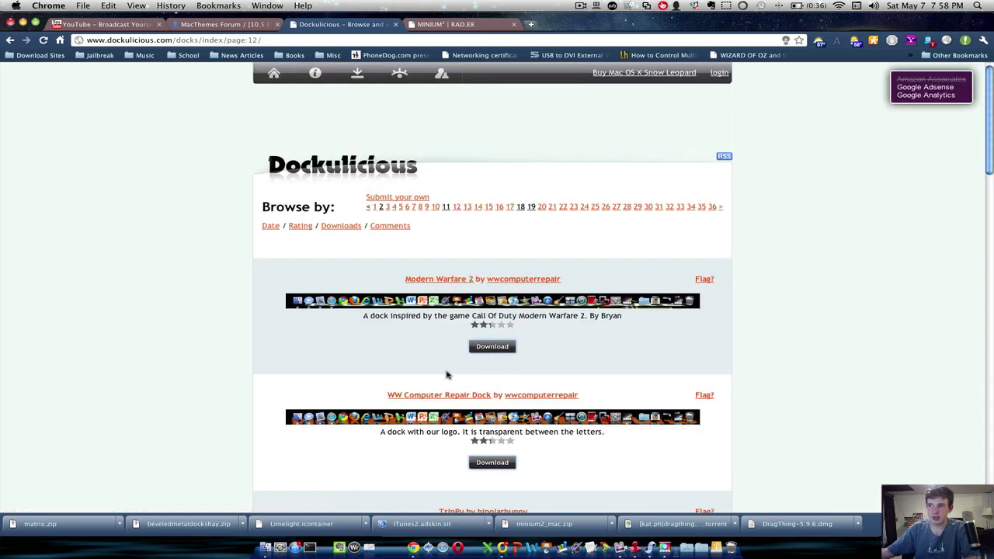
scroll(343, 315, down, 10)
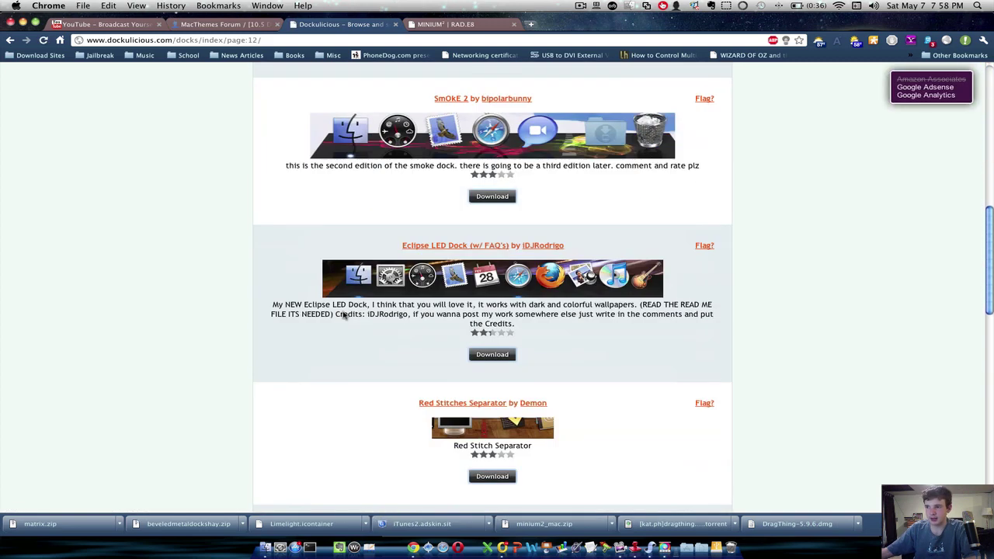
scroll(466, 319, down, 5)
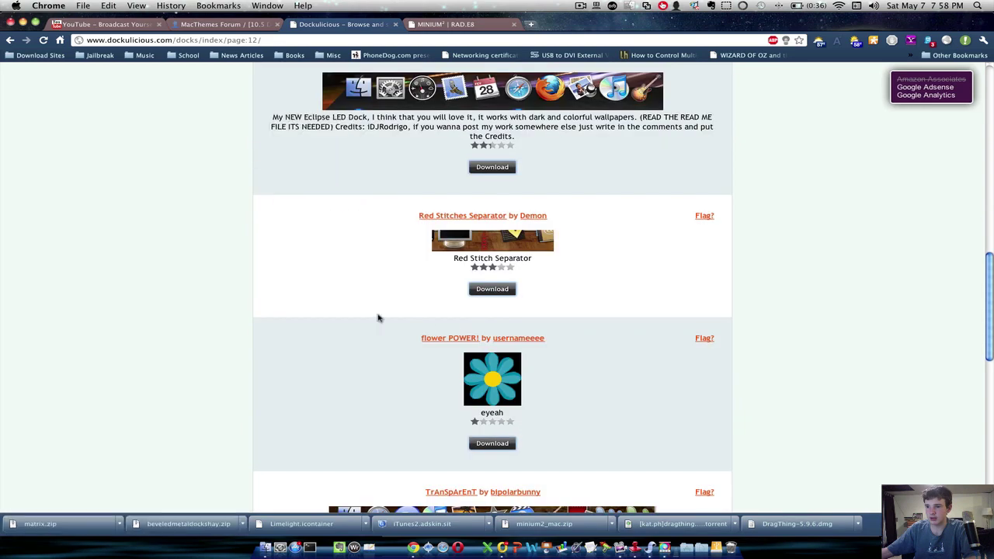
scroll(439, 340, down, 10)
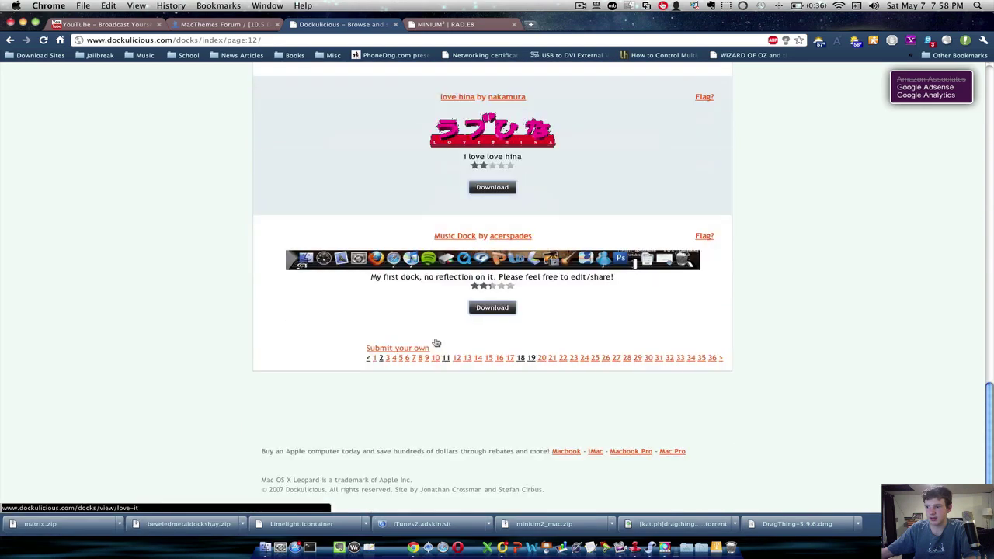
scroll(306, 272, up, 20)
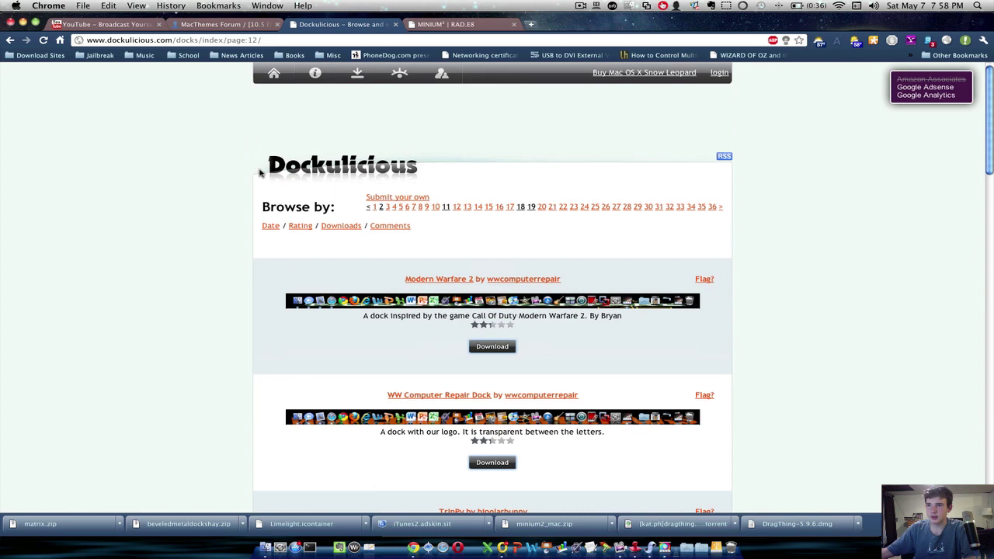
View the MacThemes Forum and YouTube tabs, and minimize the Chrome window.
click(225, 25)
click(136, 28)
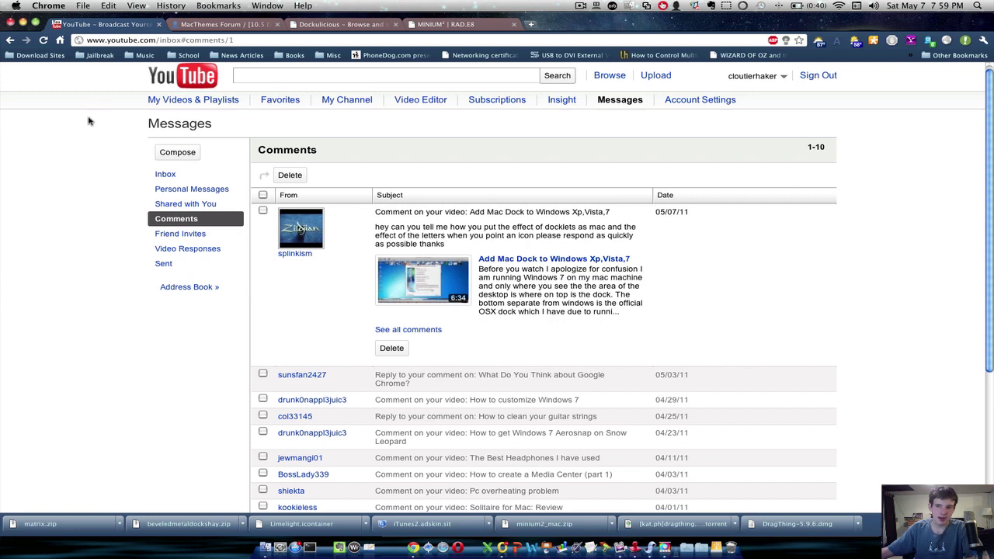
click(23, 22)
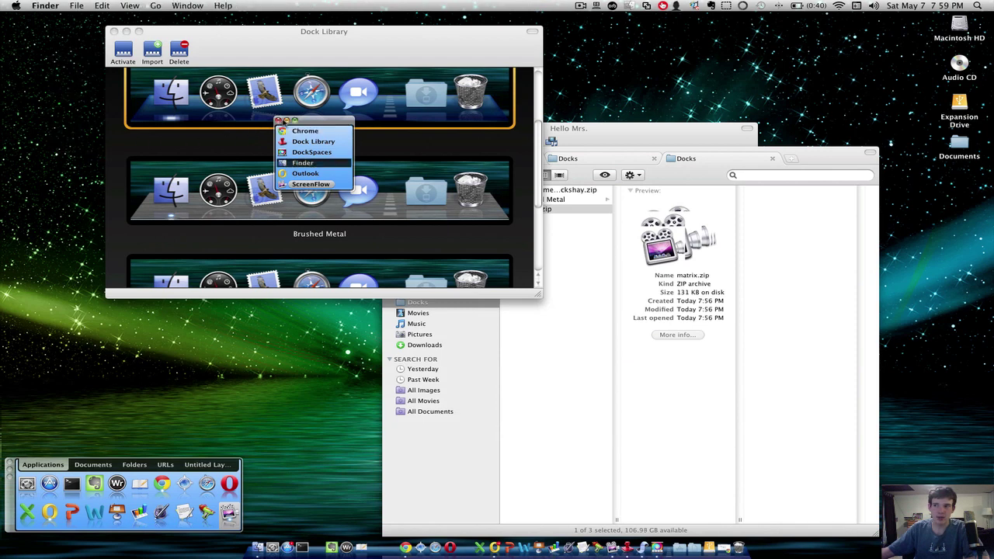
Dismiss the DragThing application list and clear the Dock Library, Finder and message windows off the desktop.
drag(284, 122, 388, 220)
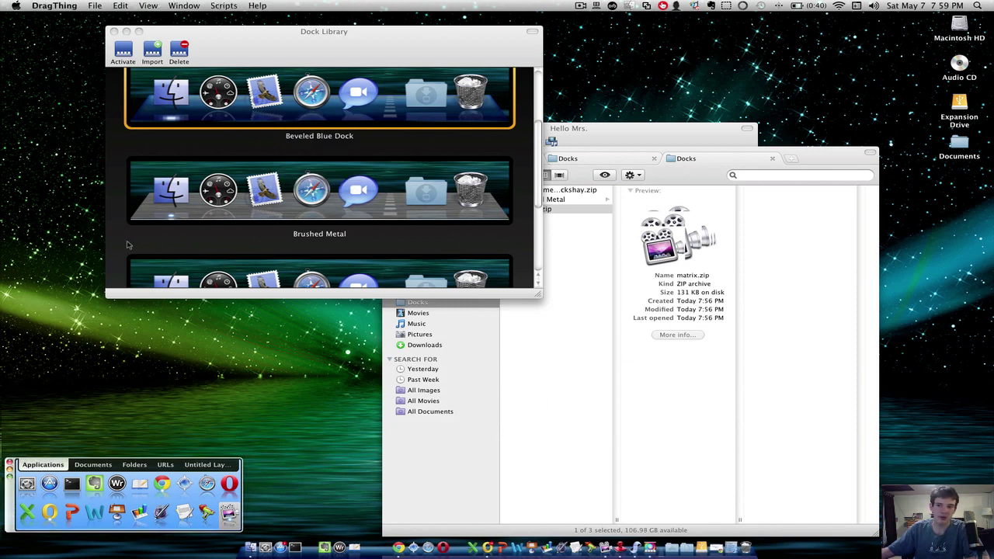
click(77, 178)
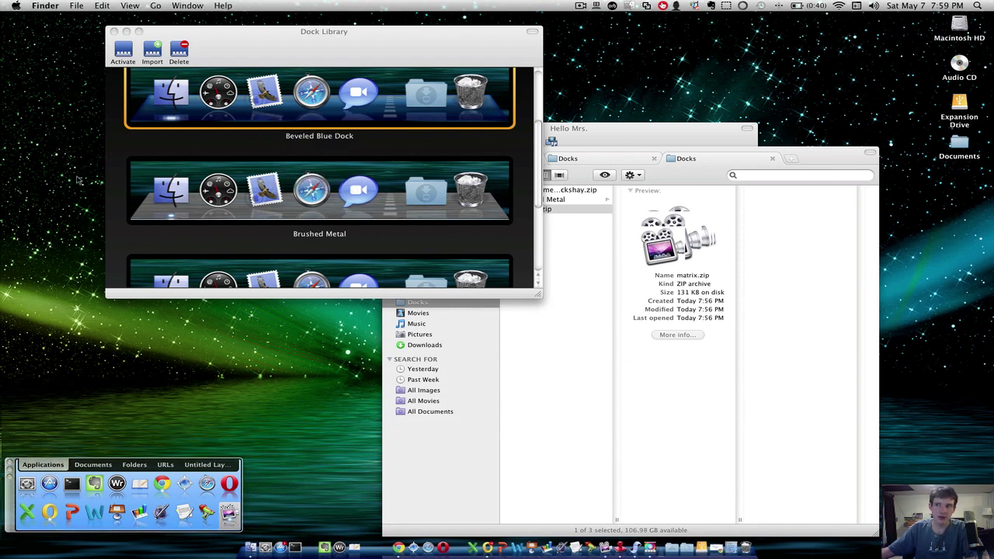
click(126, 31)
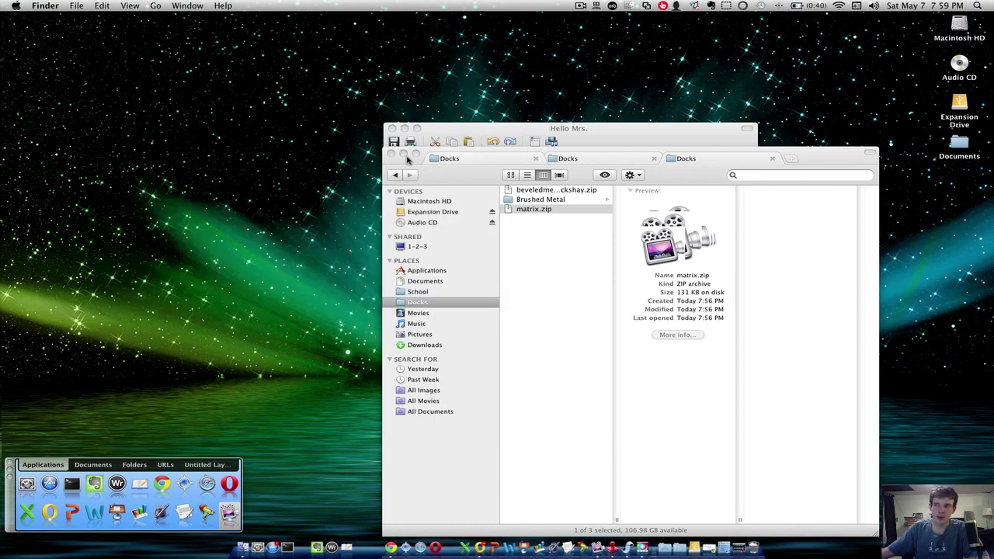
click(392, 153)
click(405, 129)
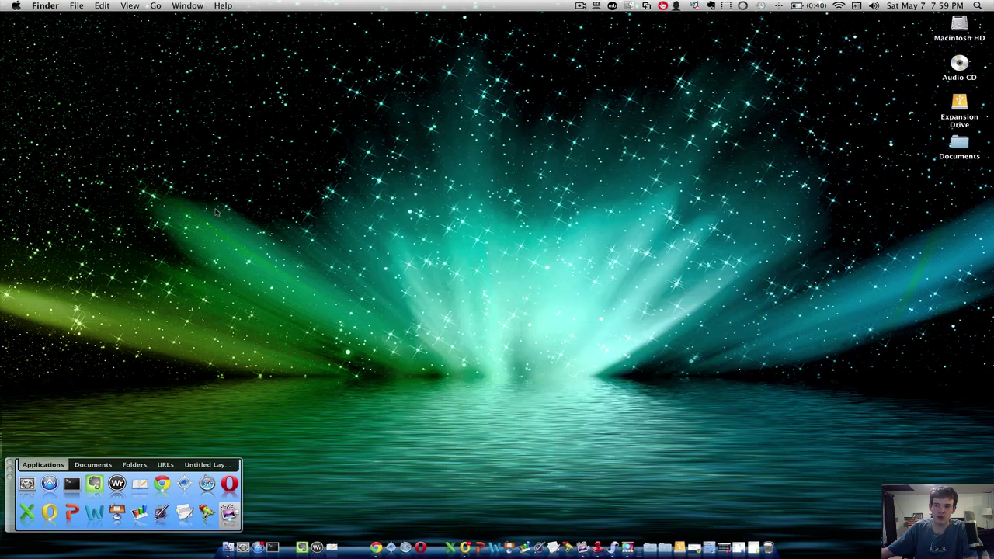